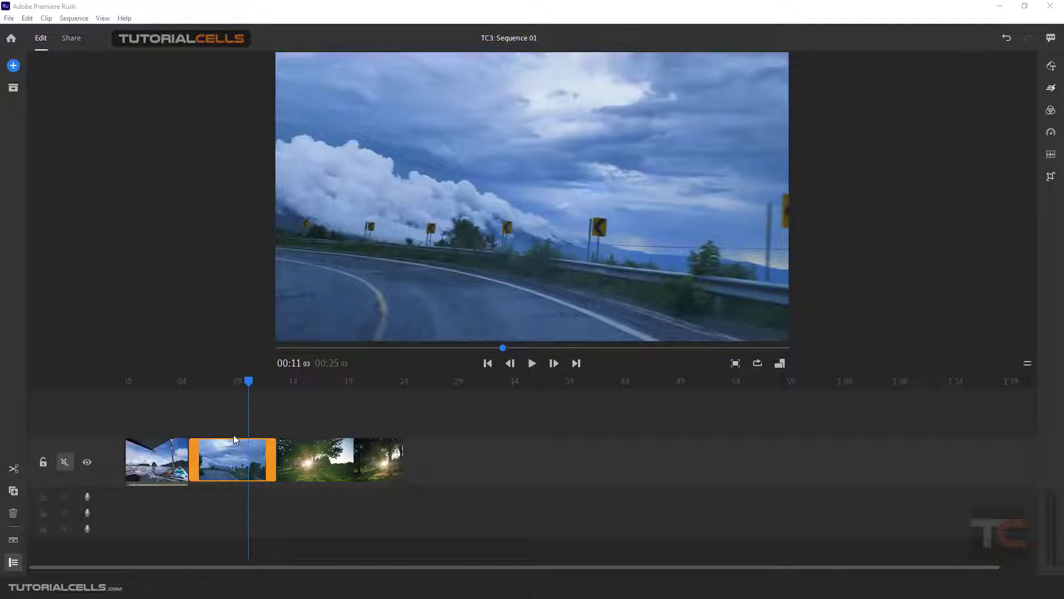
# - Toggle the video track's audio mute and video visibility, returning each to its original state
pyautogui.moveTo(251, 381); pyautogui.dragTo(189, 382)
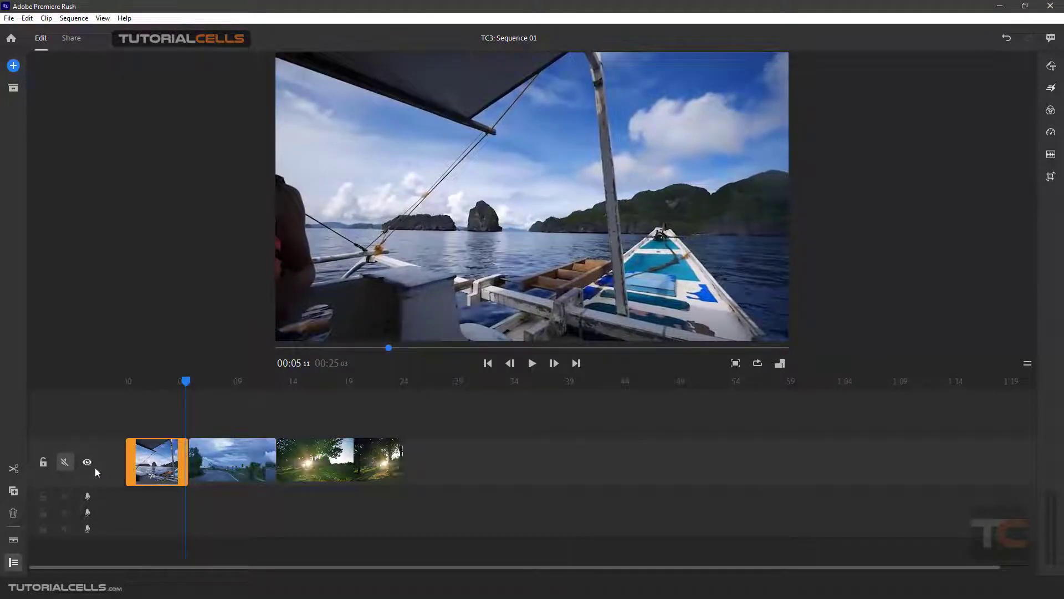
pyautogui.click(65, 463)
pyautogui.moveTo(186, 382); pyautogui.dragTo(182, 383)
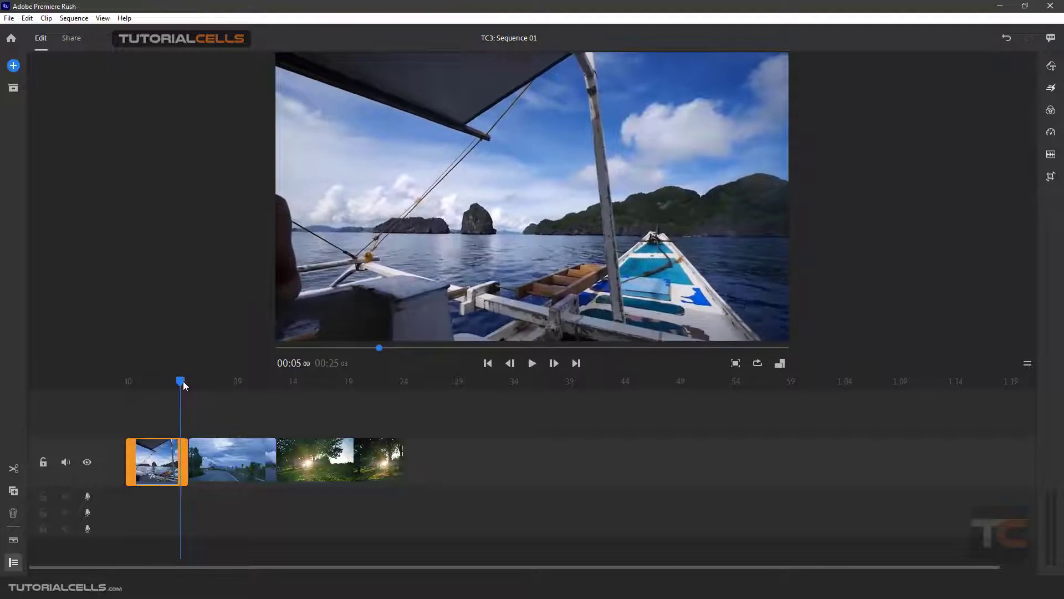
pyautogui.click(65, 463)
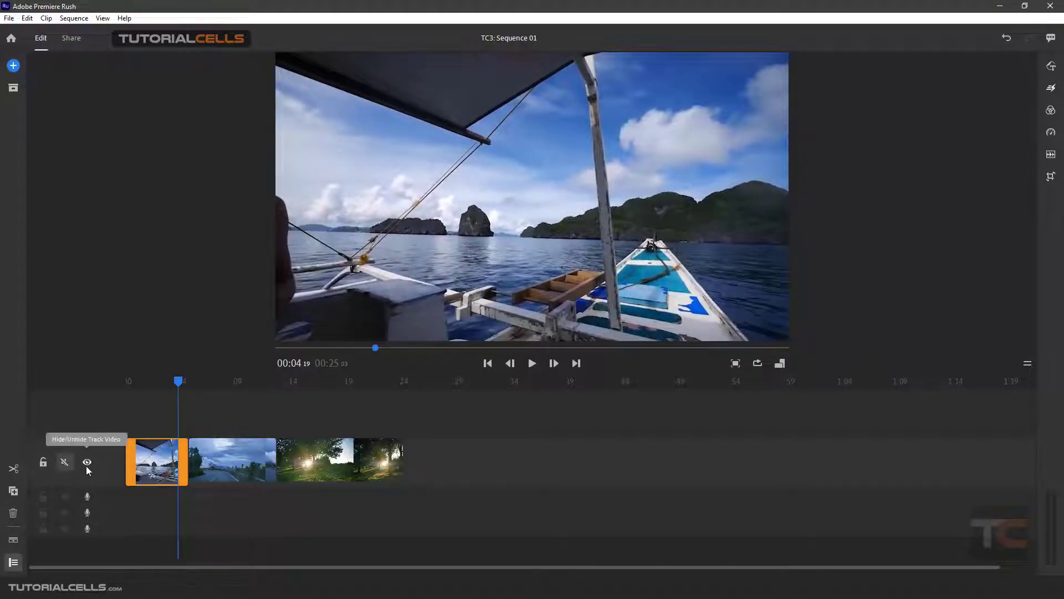
pyautogui.click(86, 463)
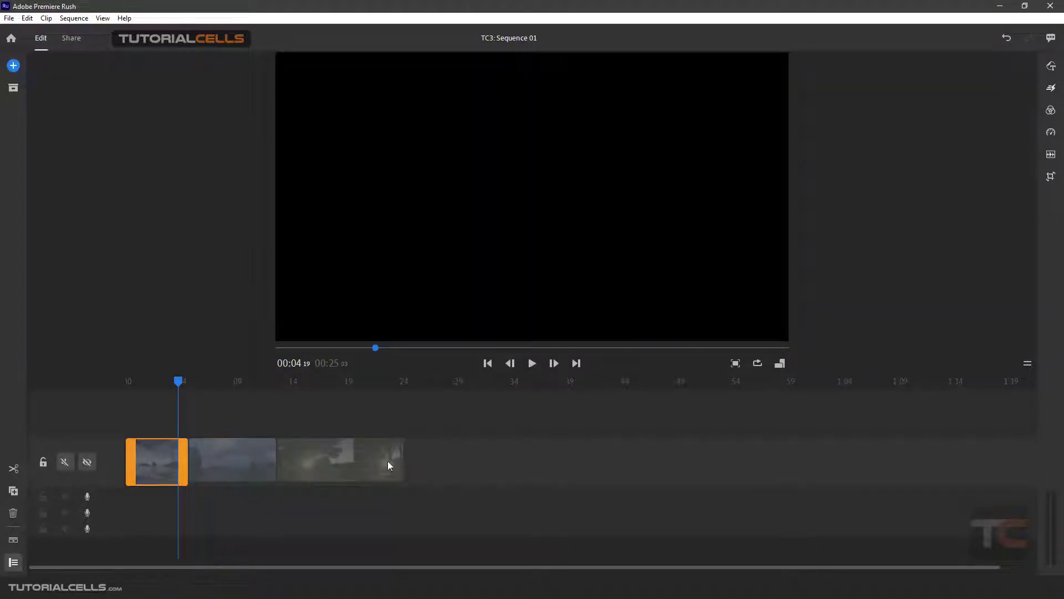
pyautogui.click(88, 462)
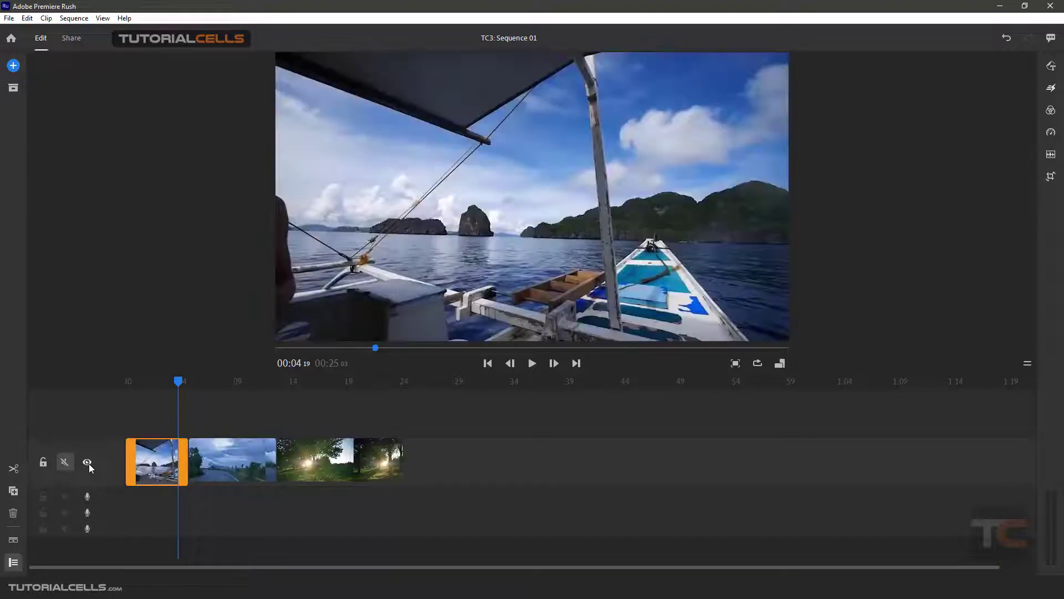
# - Lock the video track, try to move the clips on it, and unlock the track
pyautogui.click(42, 464)
pyautogui.moveTo(201, 466); pyautogui.dragTo(344, 467)
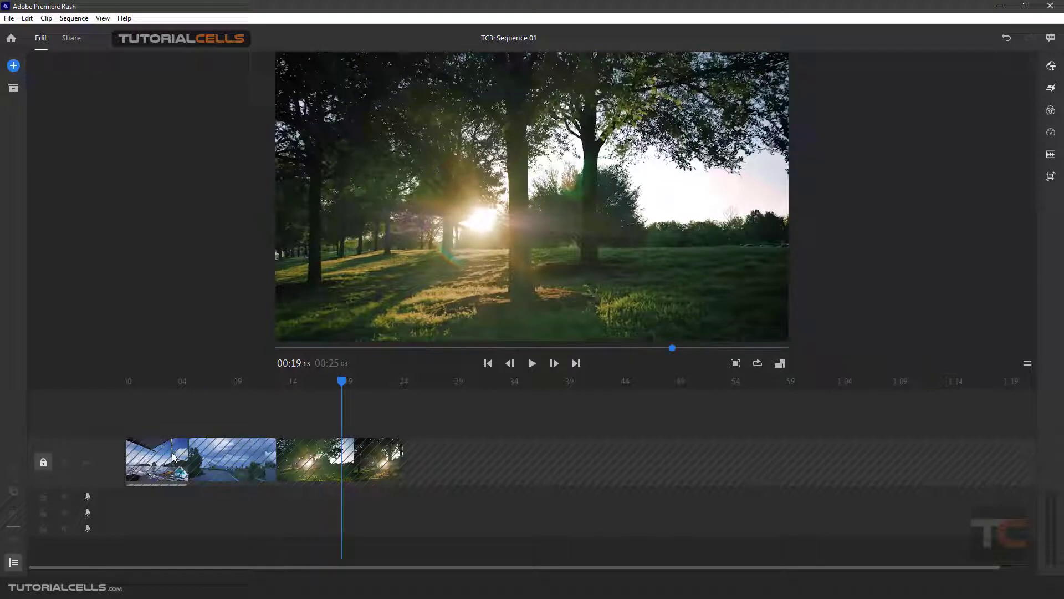
pyautogui.click(175, 426)
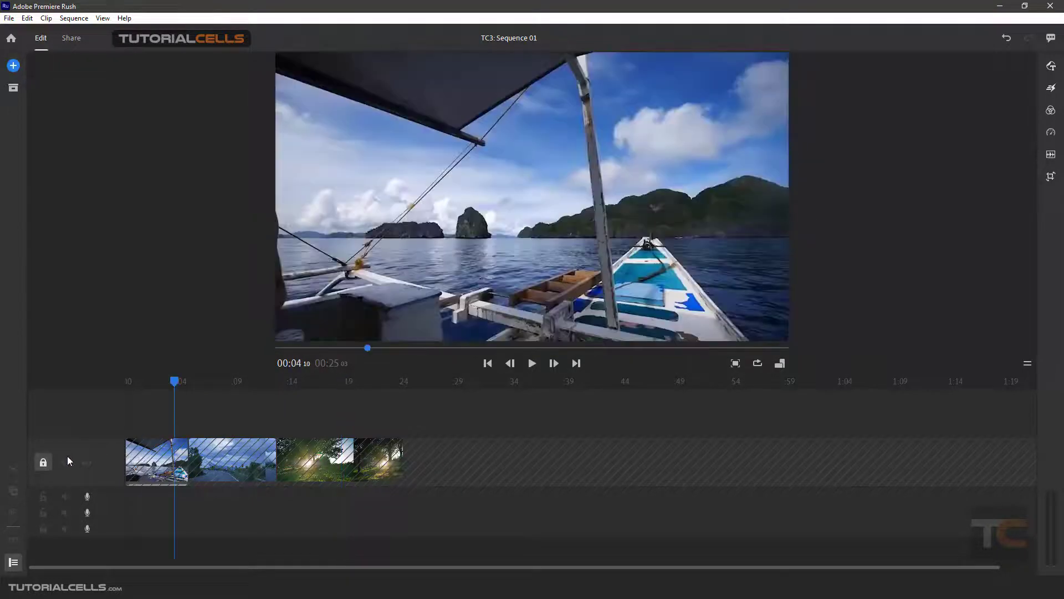
pyautogui.click(44, 461)
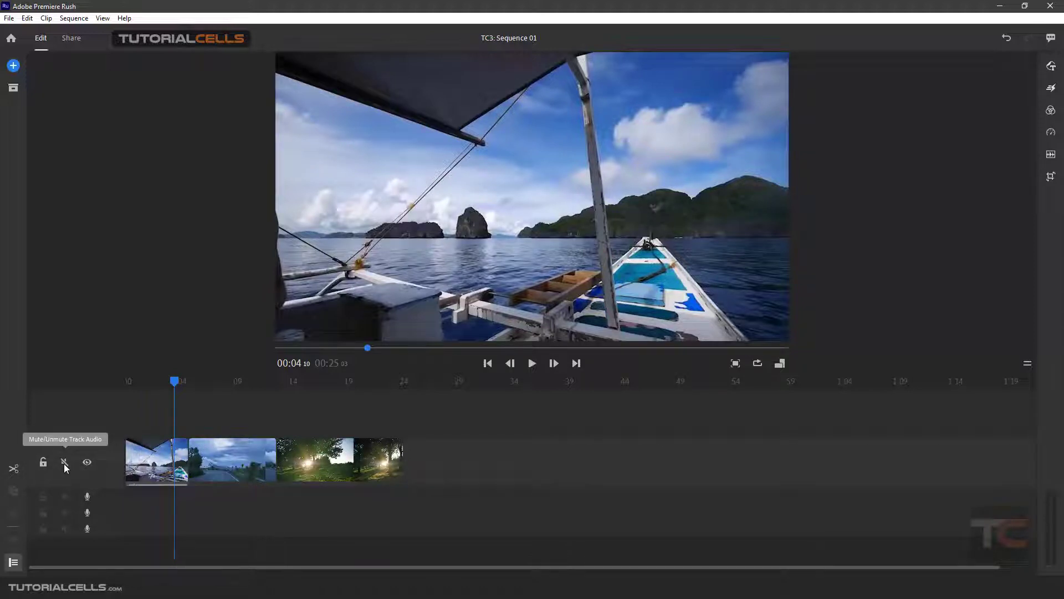
# - Toggle the track's audio mute on and off and play through the cut from the boat clip to the road clip
pyautogui.click(64, 464)
pyautogui.click(67, 463)
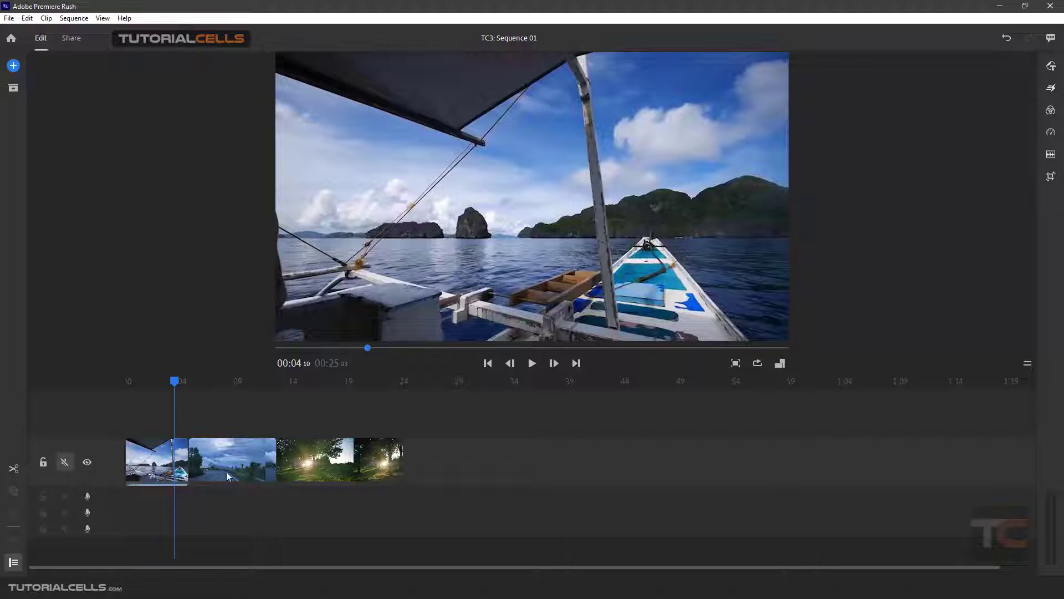
pyautogui.moveTo(170, 383); pyautogui.dragTo(182, 382)
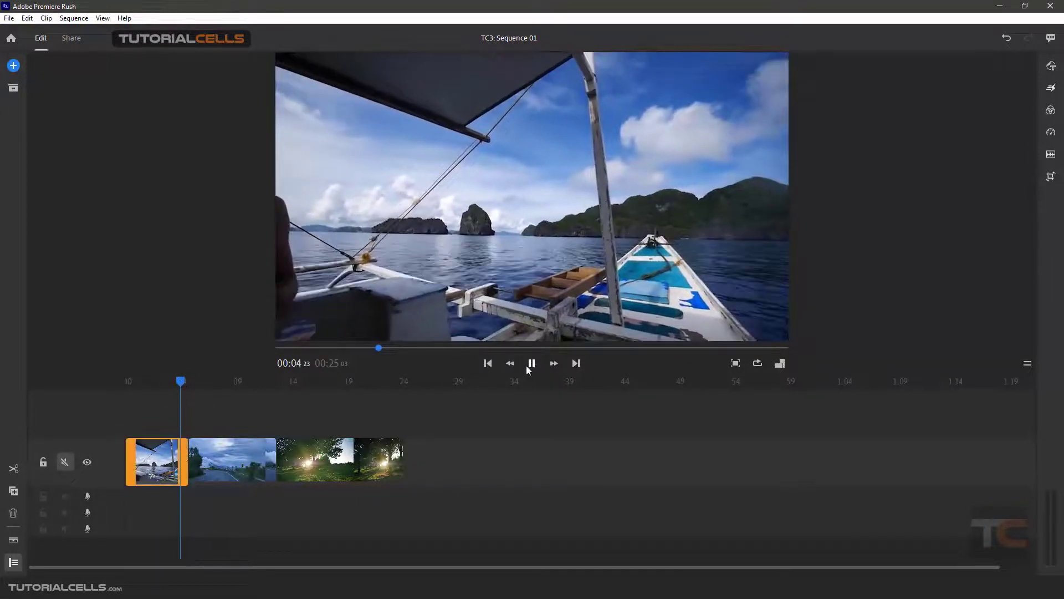
pyautogui.click(530, 365)
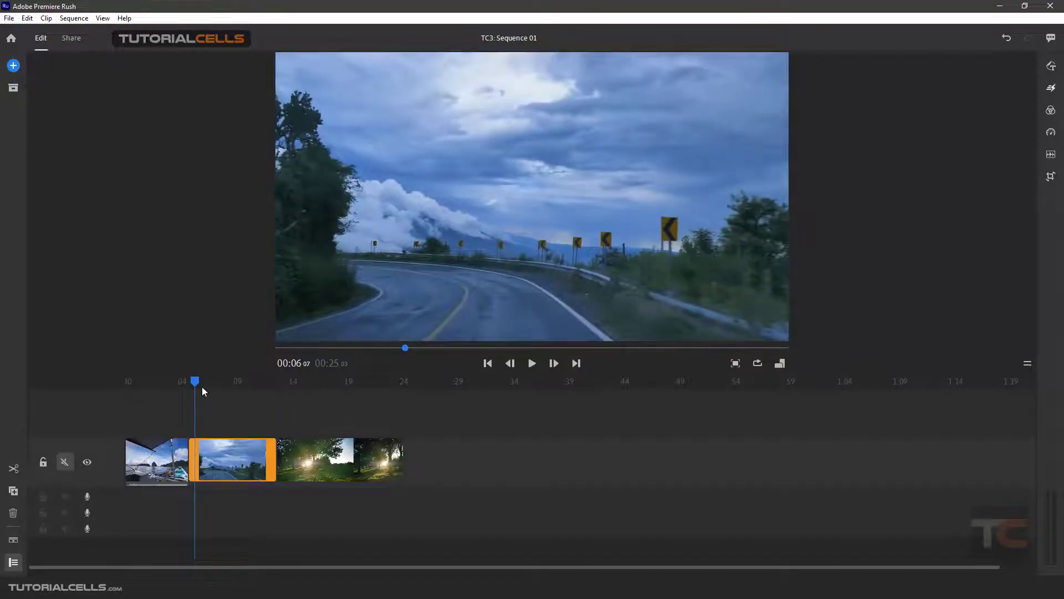
# - Select the road clip in the timeline and show the available transitions in its effects
pyautogui.moveTo(199, 382)
pyautogui.mouseDown()
pyautogui.moveTo(185, 385)
pyautogui.moveTo(198, 385)
pyautogui.mouseUp()
pyautogui.click(230, 450)
pyautogui.click(236, 450)
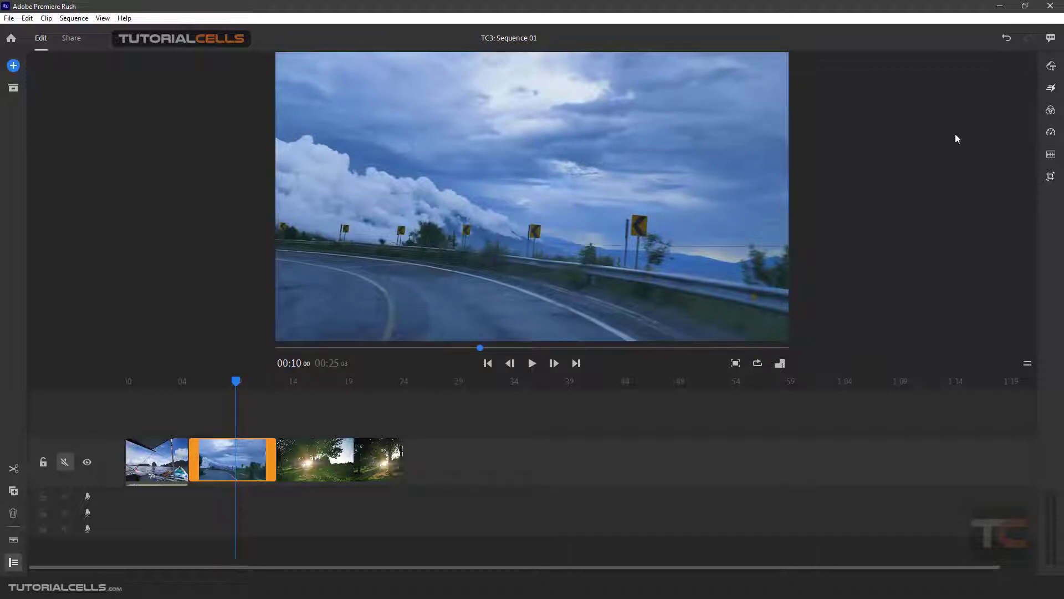
pyautogui.click(1051, 91)
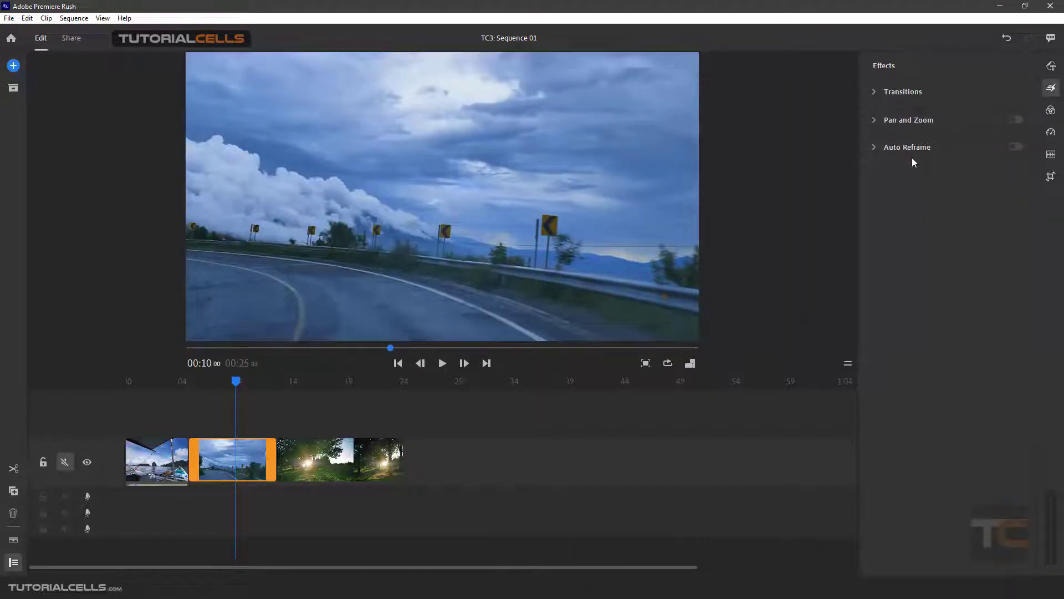
pyautogui.click(892, 95)
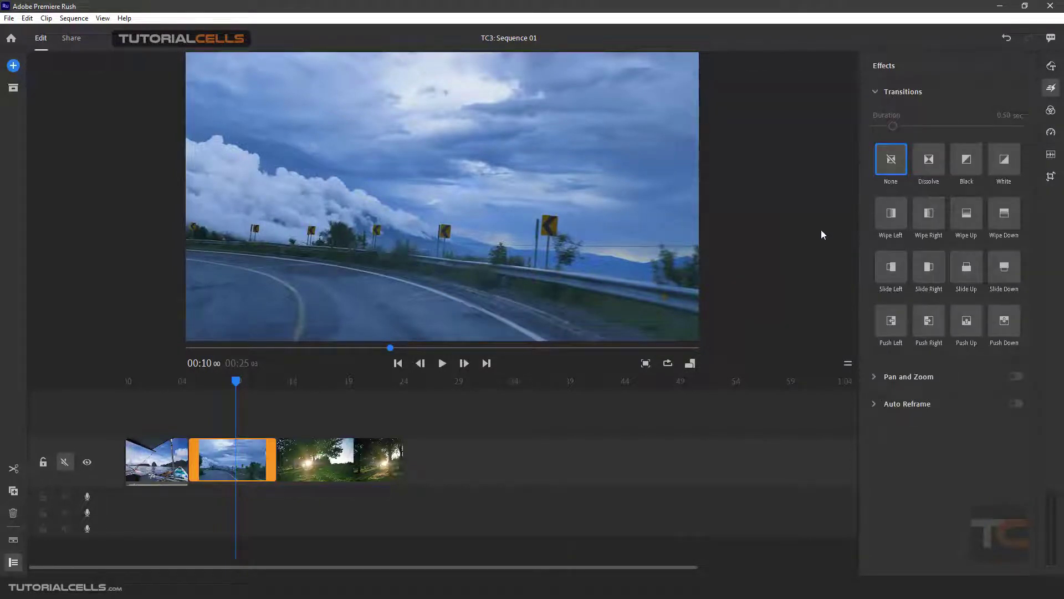
pyautogui.moveTo(898, 92)
# - Apply the Black transition to the road clip and preview it at the clip's start and end
pyautogui.click(967, 160)
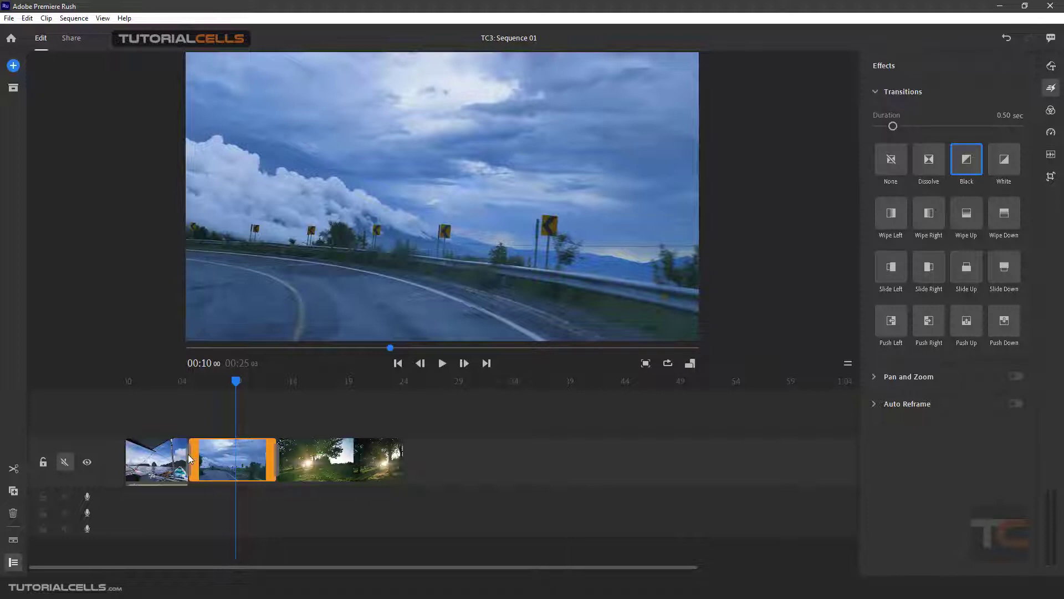
pyautogui.moveTo(236, 382); pyautogui.dragTo(176, 388)
pyautogui.press('space')
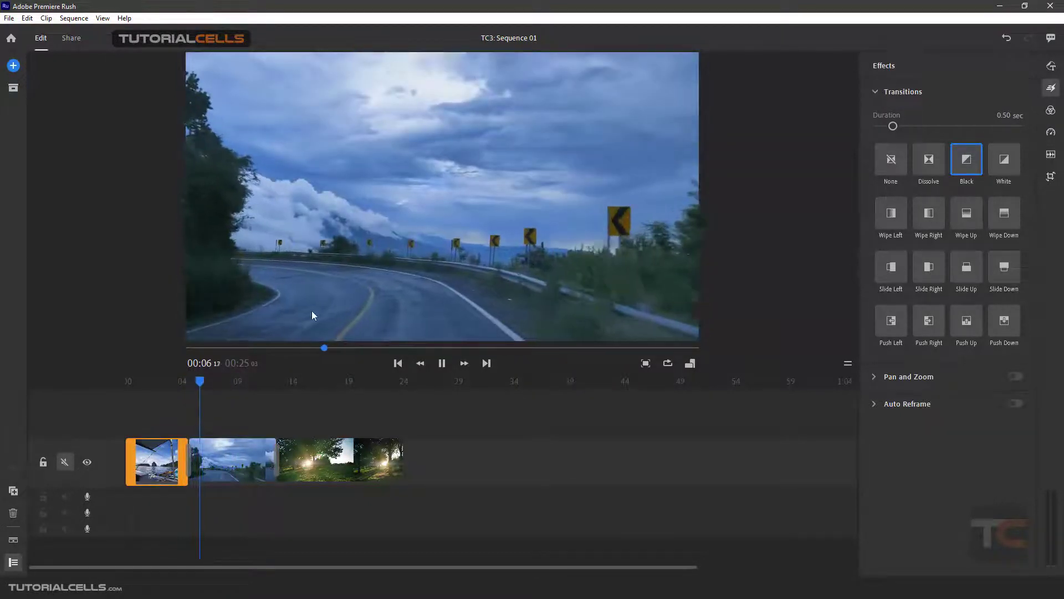
pyautogui.click(226, 385)
pyautogui.click(265, 383)
pyautogui.press('space')
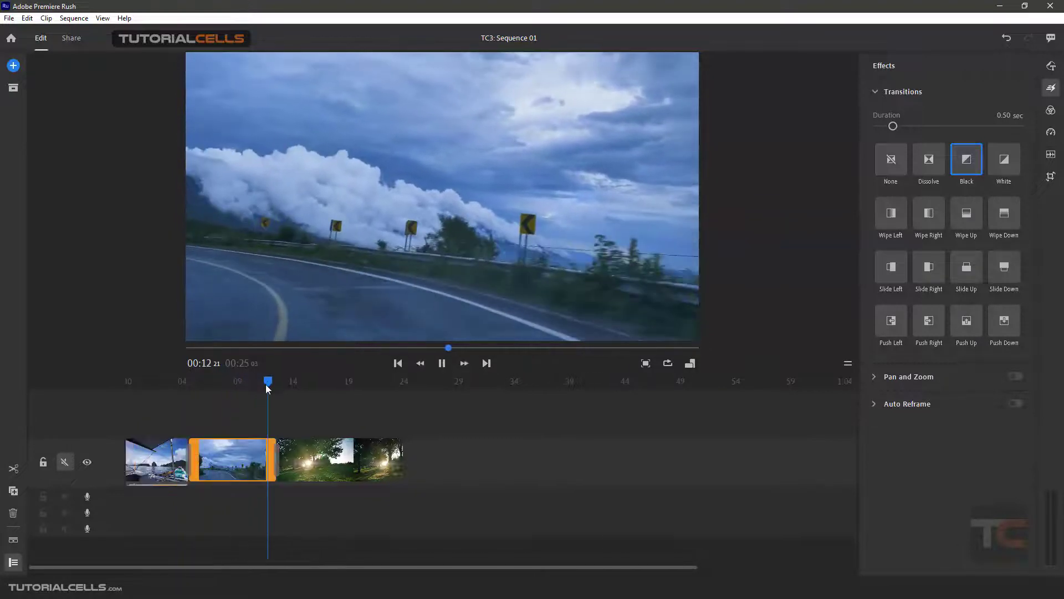
# - Trim the end of the road clip back to 00:10:07 and play through its opening transition
pyautogui.click(239, 464)
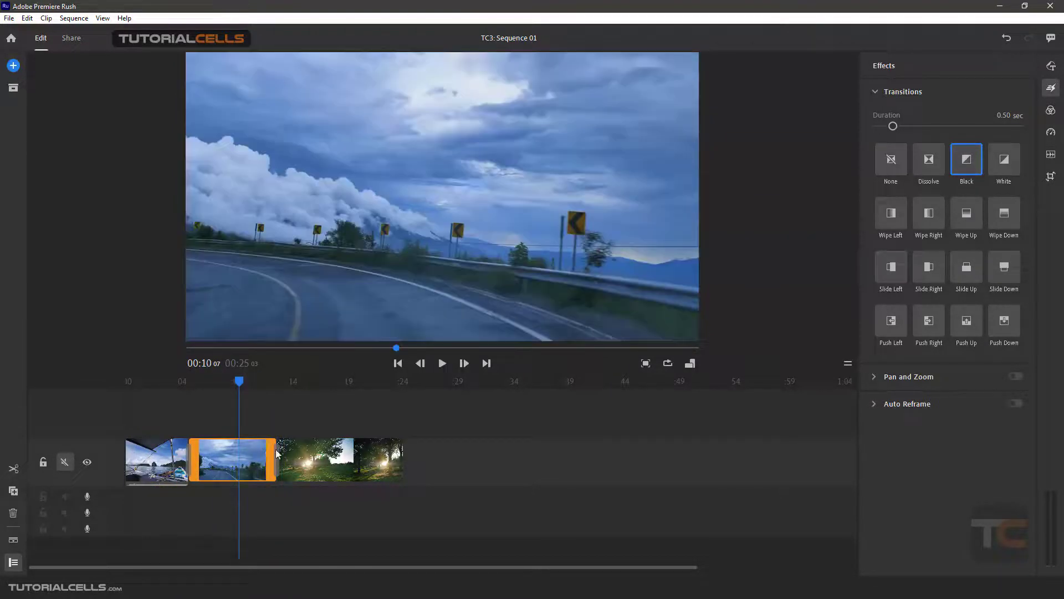
pyautogui.moveTo(268, 448); pyautogui.dragTo(231, 448)
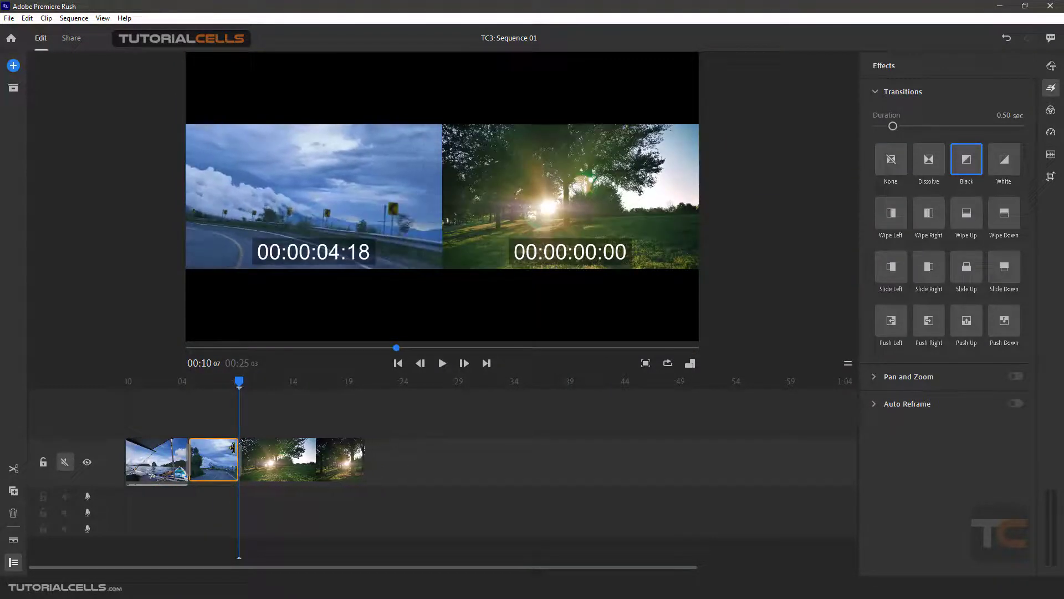
pyautogui.click(217, 382)
pyautogui.click(181, 384)
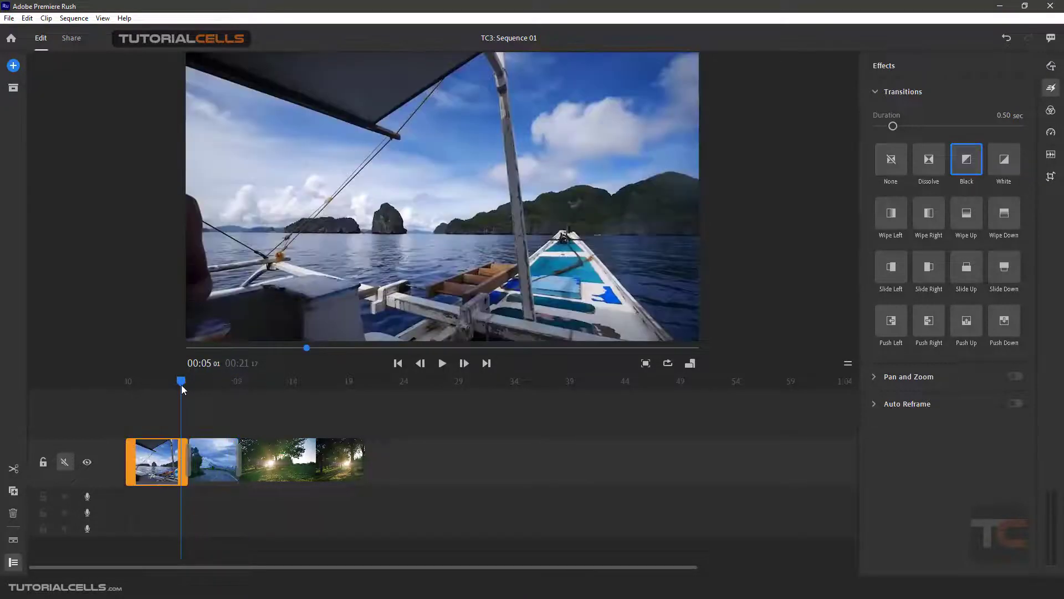
pyautogui.press('space')
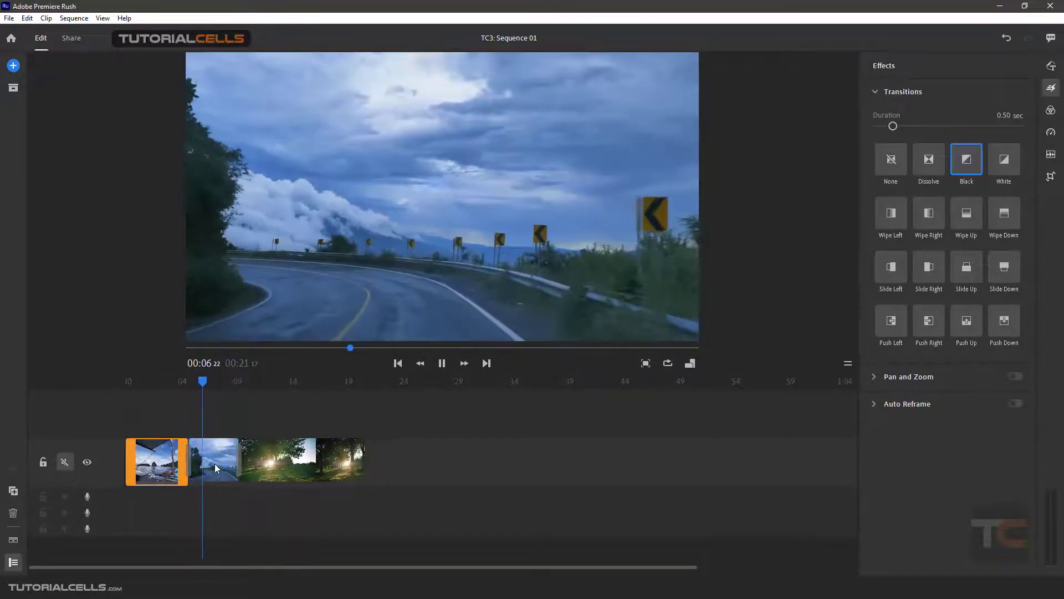
# - Replace the road clip's Black transition with Push Up and preview it starting from the boat clip
pyautogui.click(219, 465)
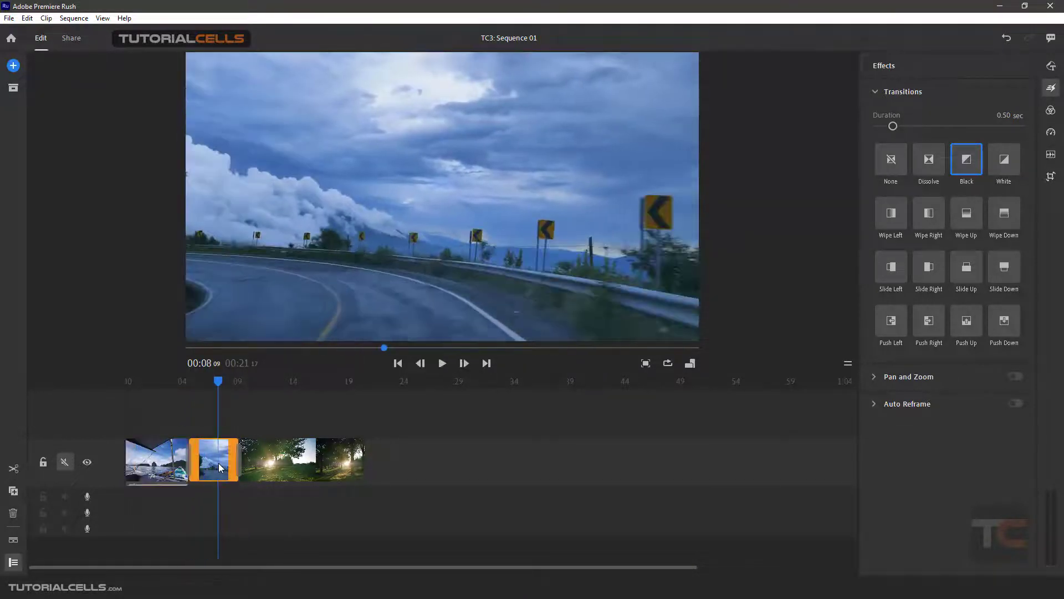
pyautogui.click(891, 168)
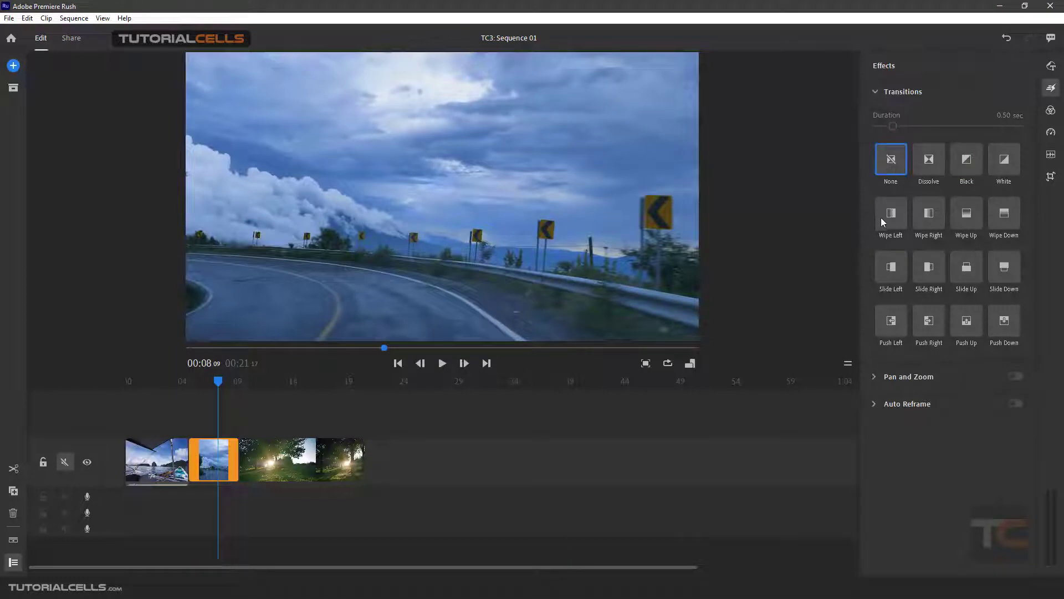
pyautogui.click(898, 268)
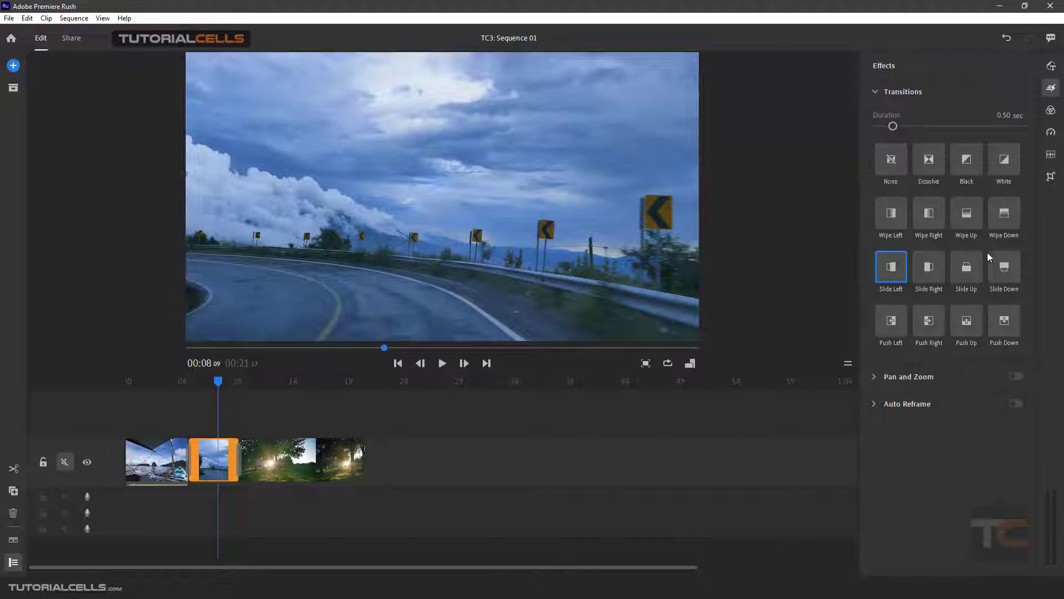
pyautogui.click(967, 322)
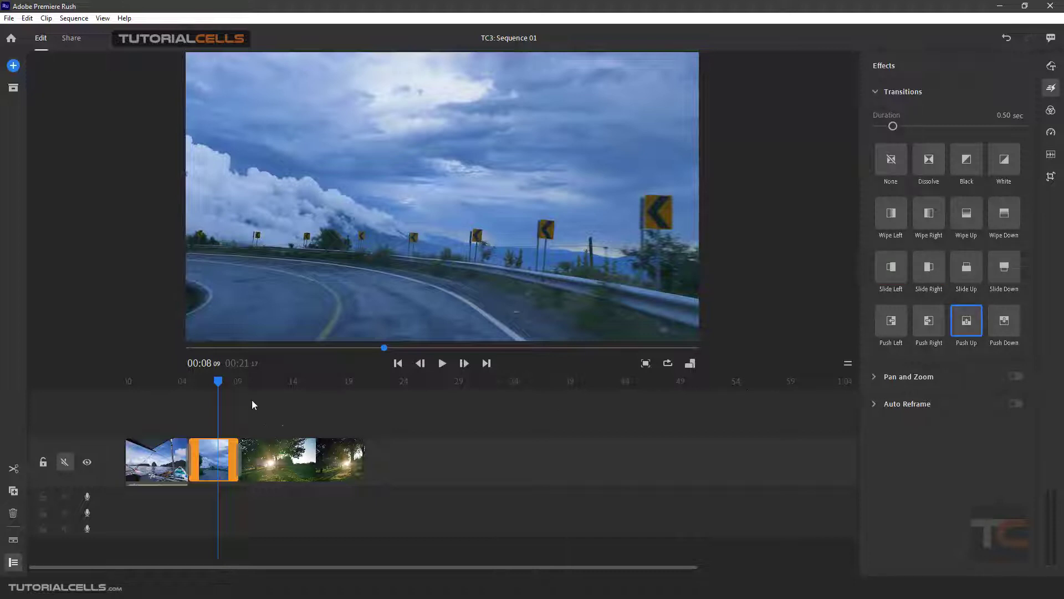
pyautogui.moveTo(218, 381); pyautogui.dragTo(175, 384)
pyautogui.press('space')
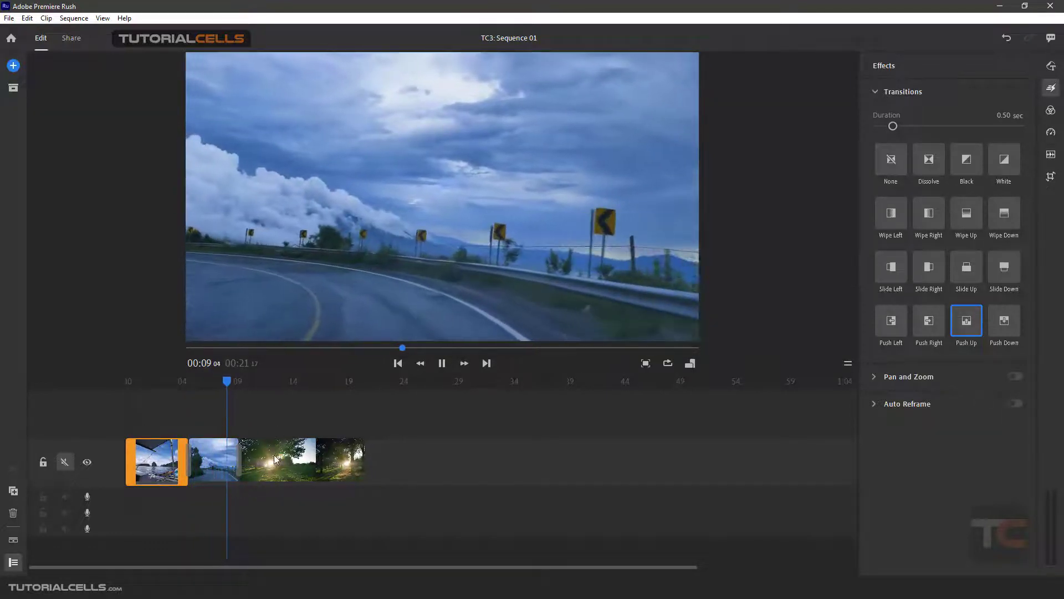
# - Set the duration of the road clip's Push Up transitions to 1.96 sec and play them back
pyautogui.moveTo(239, 380); pyautogui.dragTo(212, 381)
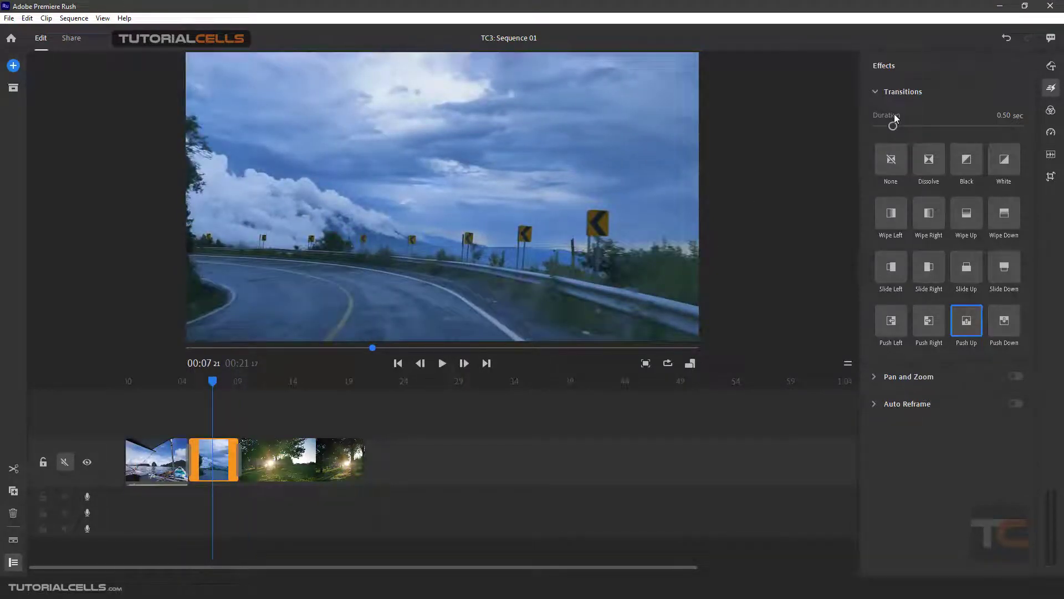
pyautogui.moveTo(893, 125); pyautogui.dragTo(969, 127)
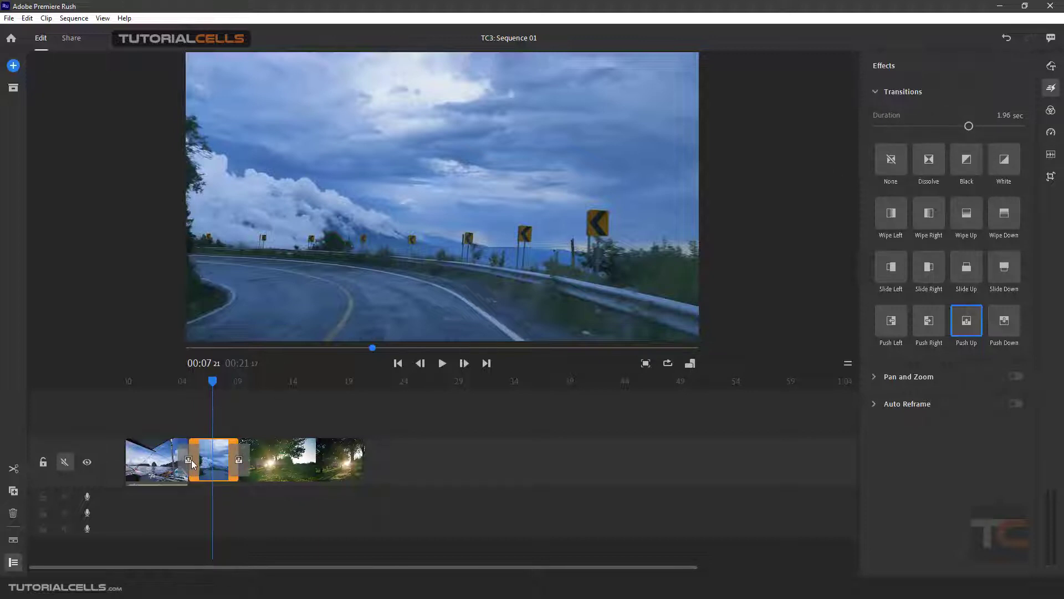
pyautogui.moveTo(211, 384); pyautogui.dragTo(178, 384)
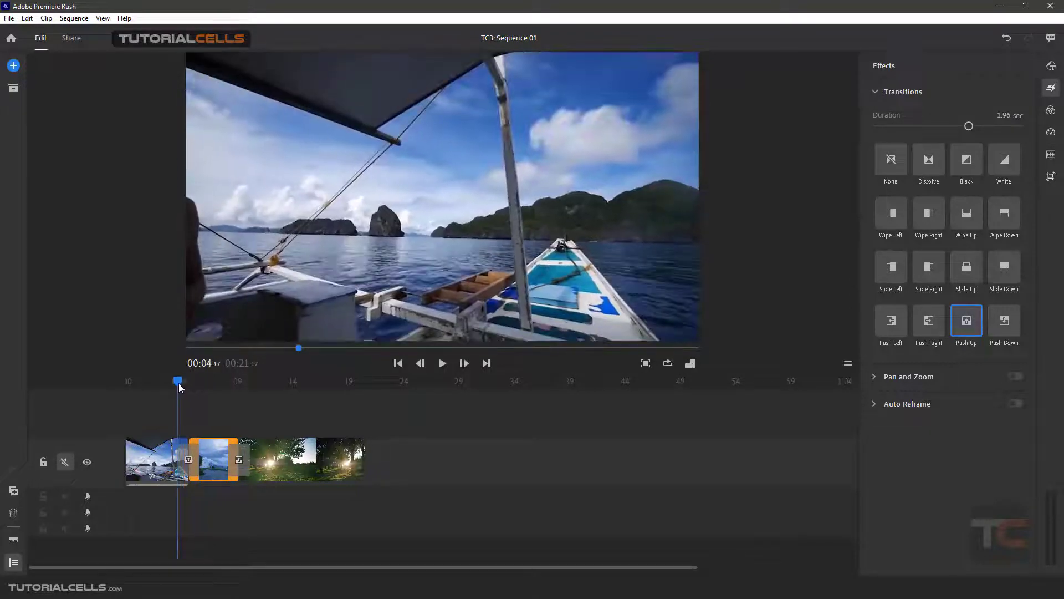
pyautogui.press('space')
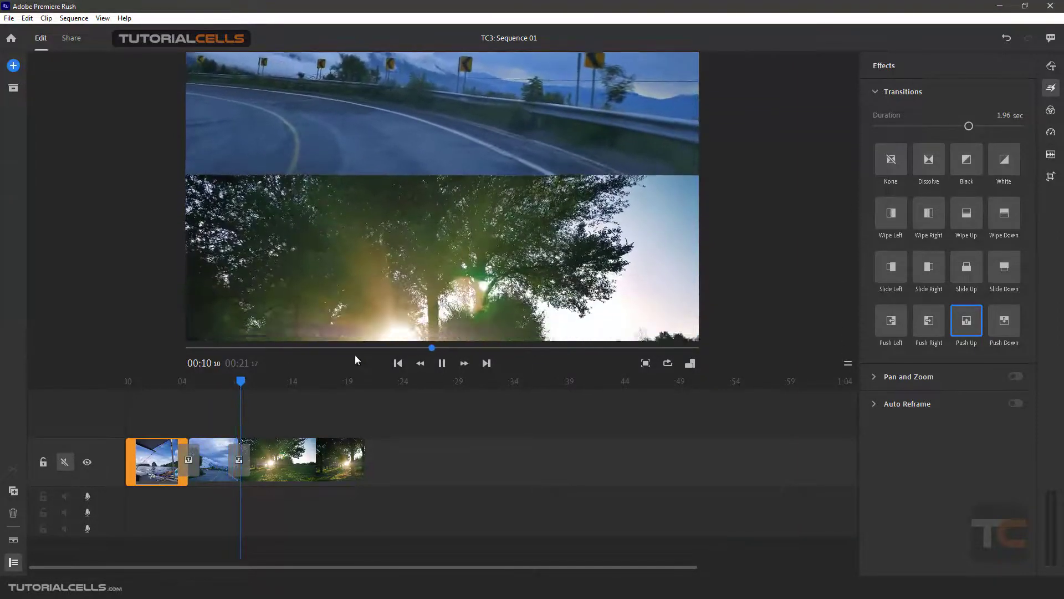
# - Set the Push Up transition between the boat and road clips to 0.42 sec and preview it
pyautogui.moveTo(950, 125); pyautogui.dragTo(887, 126)
pyautogui.moveTo(281, 380); pyautogui.dragTo(185, 391)
pyautogui.press('space')
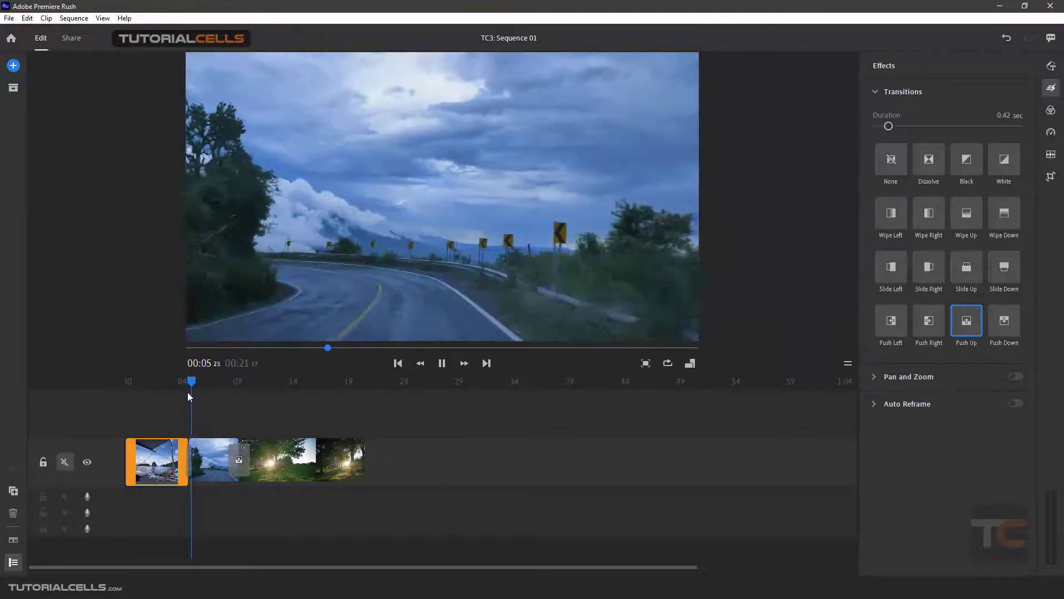
pyautogui.click(197, 387)
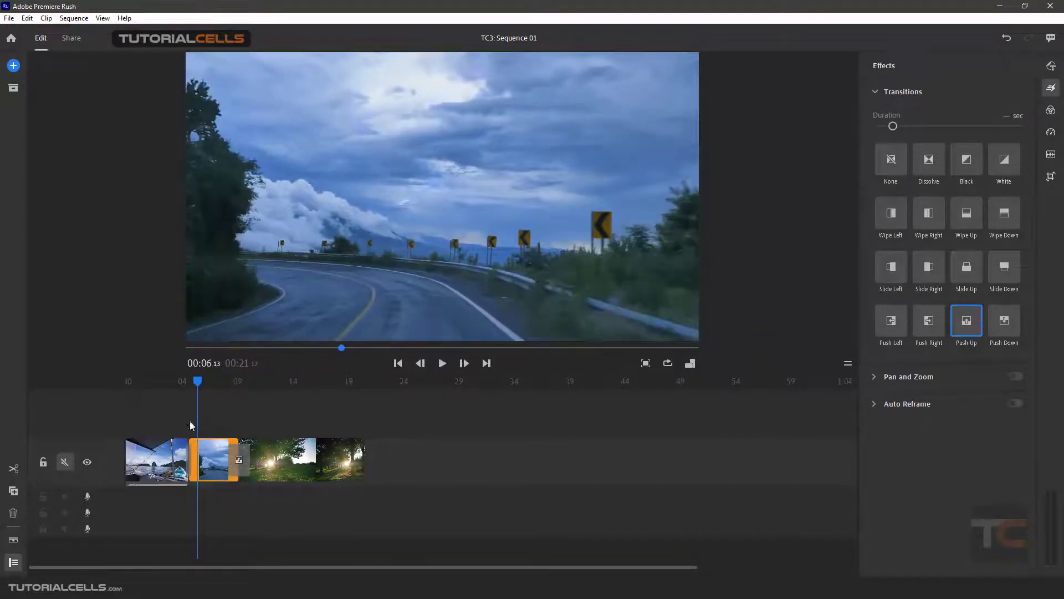
# - Set the Push Up transitions at both ends of the road clip to a duration of 0.58 sec
pyautogui.click(164, 466)
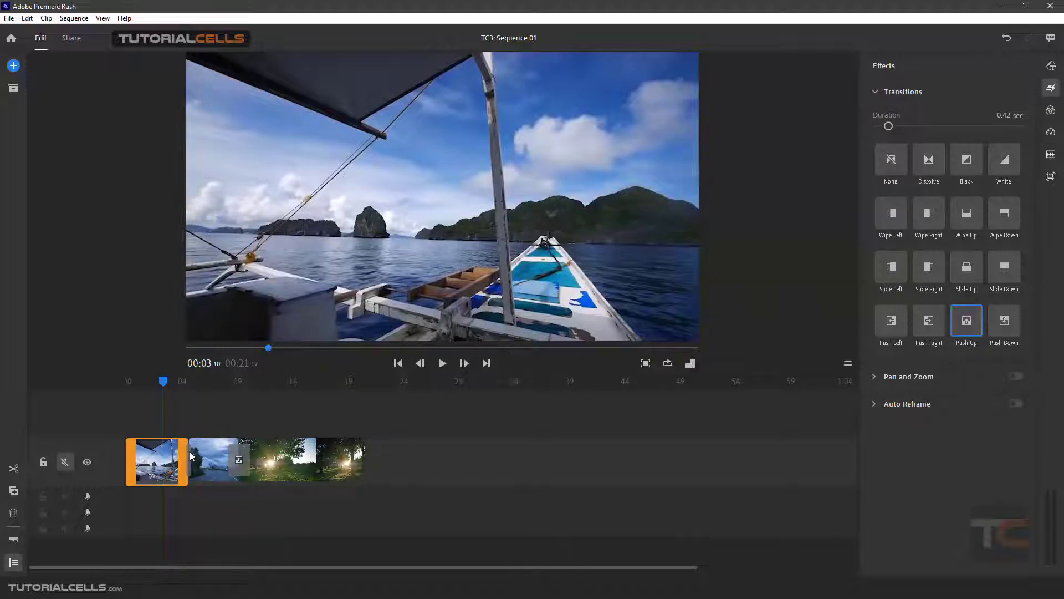
pyautogui.click(208, 456)
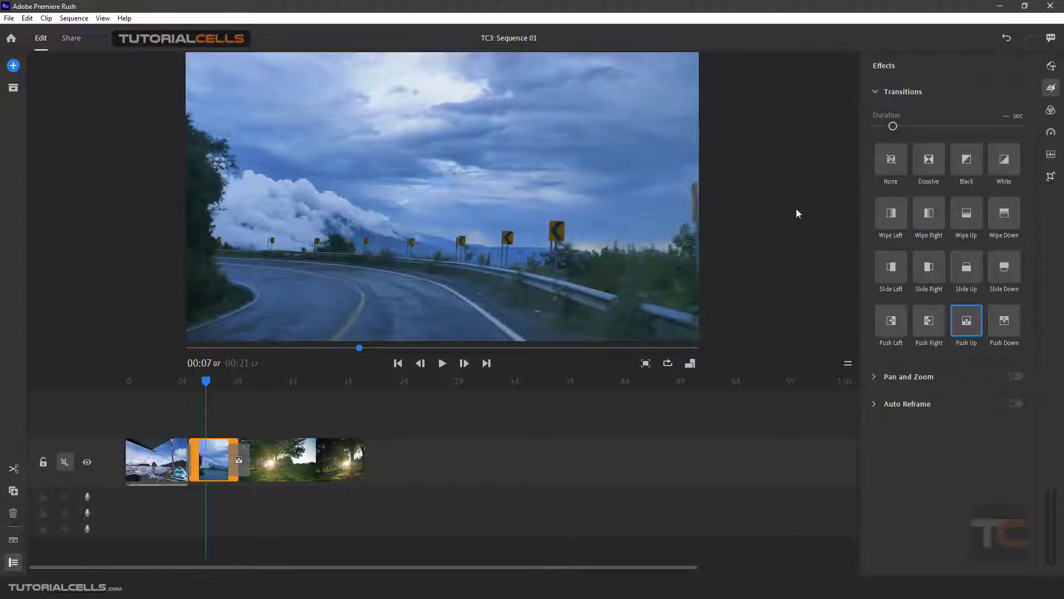
pyautogui.moveTo(892, 126); pyautogui.dragTo(897, 126)
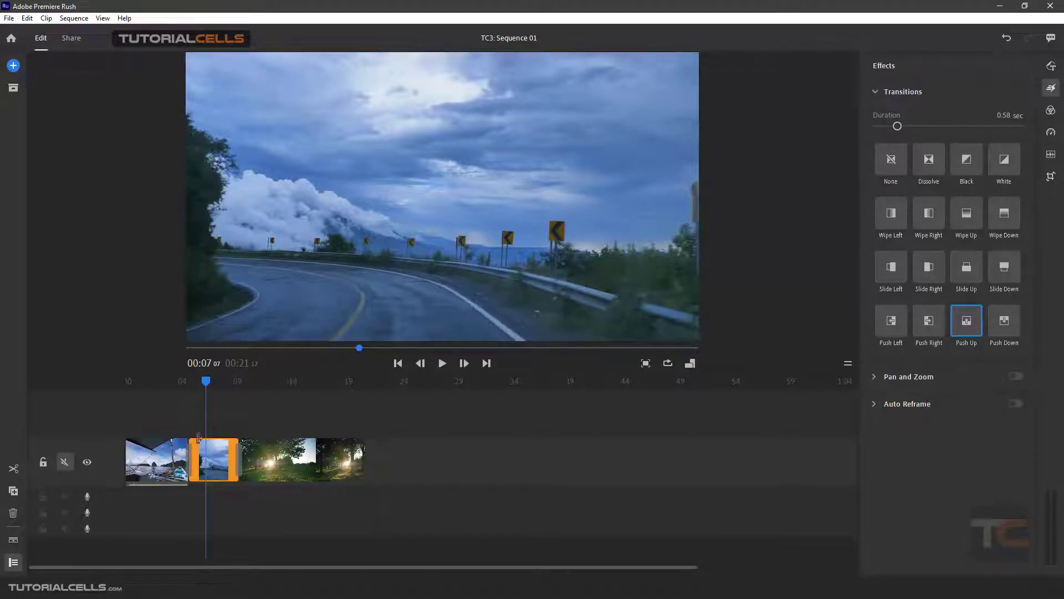
# - Set the road clip's transition duration to 1.88 sec, switch the transition to Slide Down, and preview it from the boat clip
pyautogui.moveTo(897, 126); pyautogui.dragTo(964, 127)
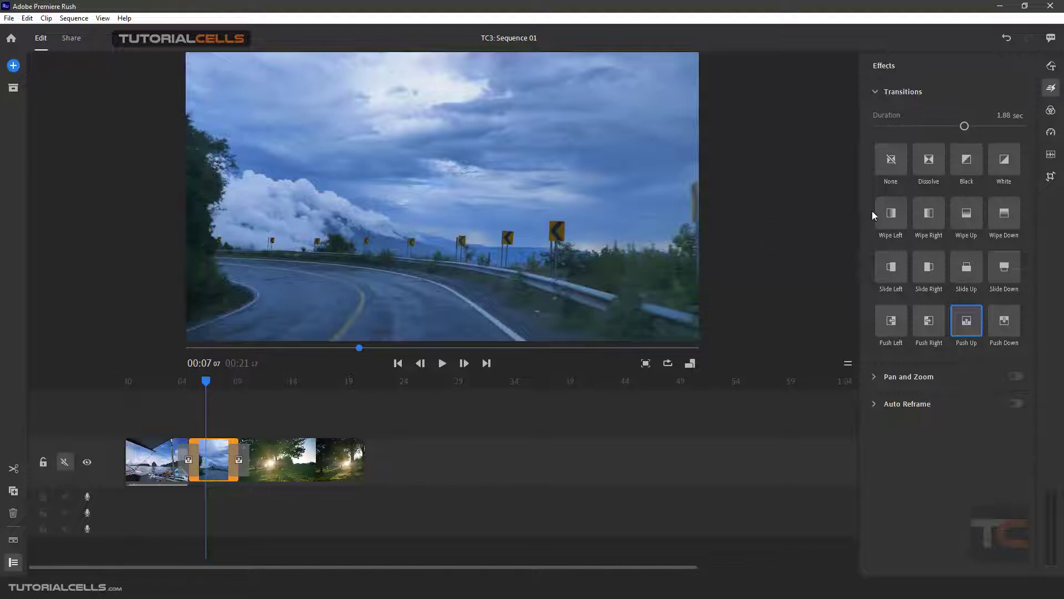
pyautogui.click(1001, 267)
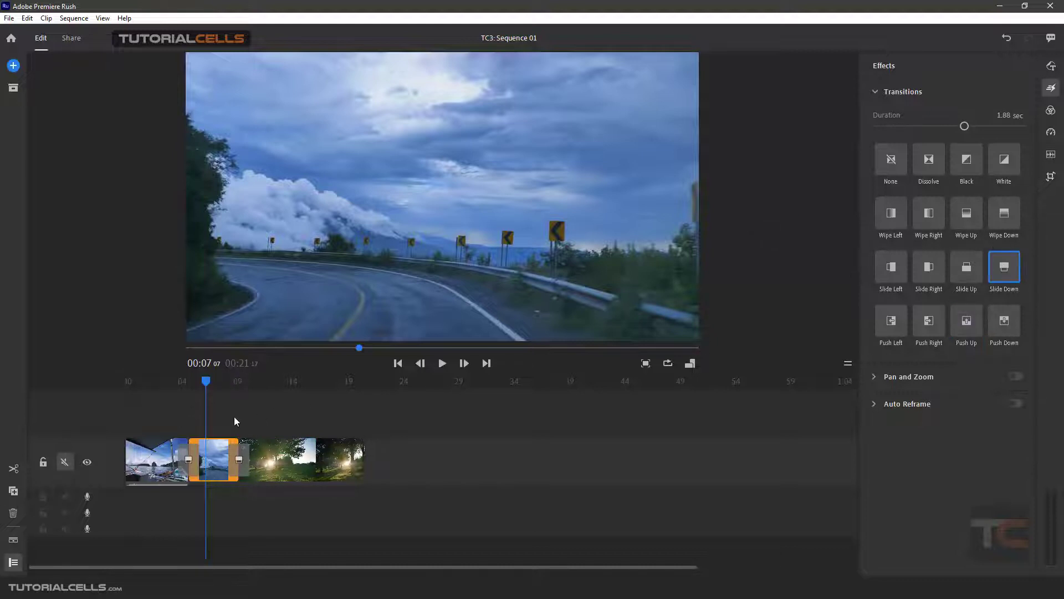
pyautogui.moveTo(207, 383); pyautogui.dragTo(175, 383)
pyautogui.press('space')
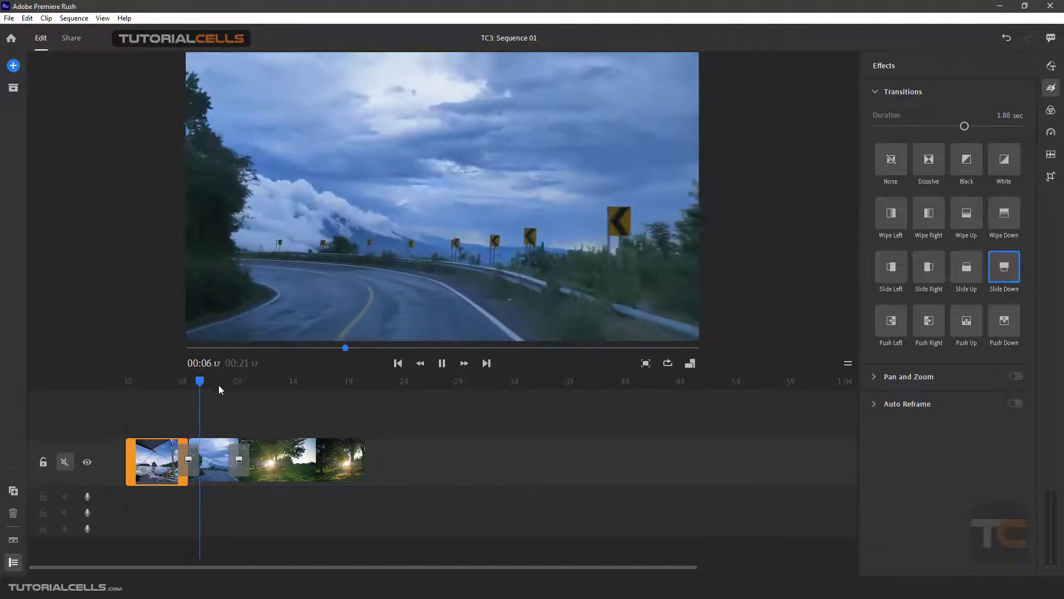
# - Apply the Black transition to the park clip and play the sequence from the end of the boat clip to preview it
pyautogui.click(284, 452)
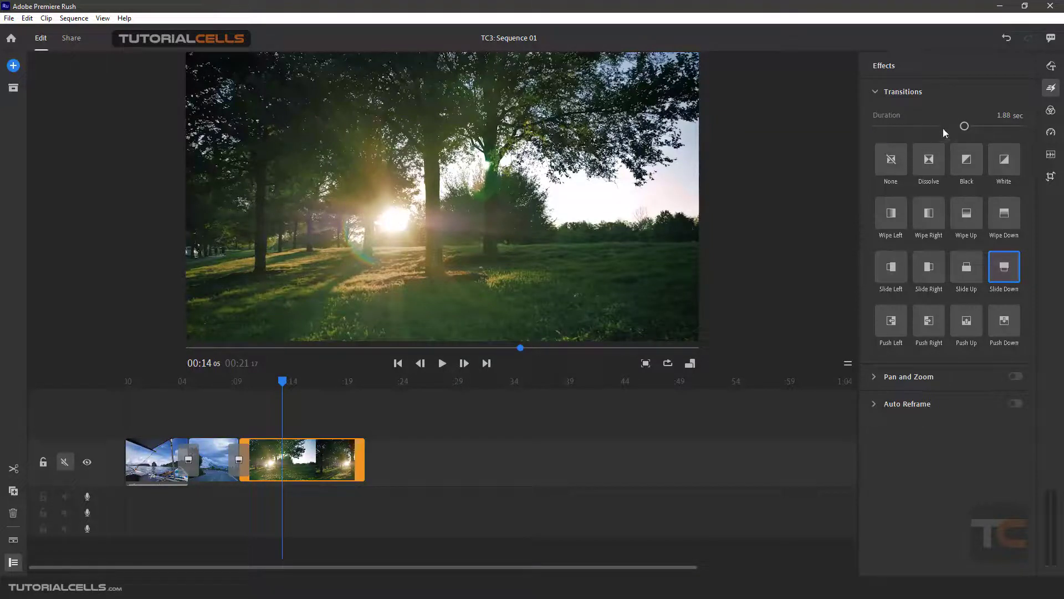
pyautogui.click(966, 164)
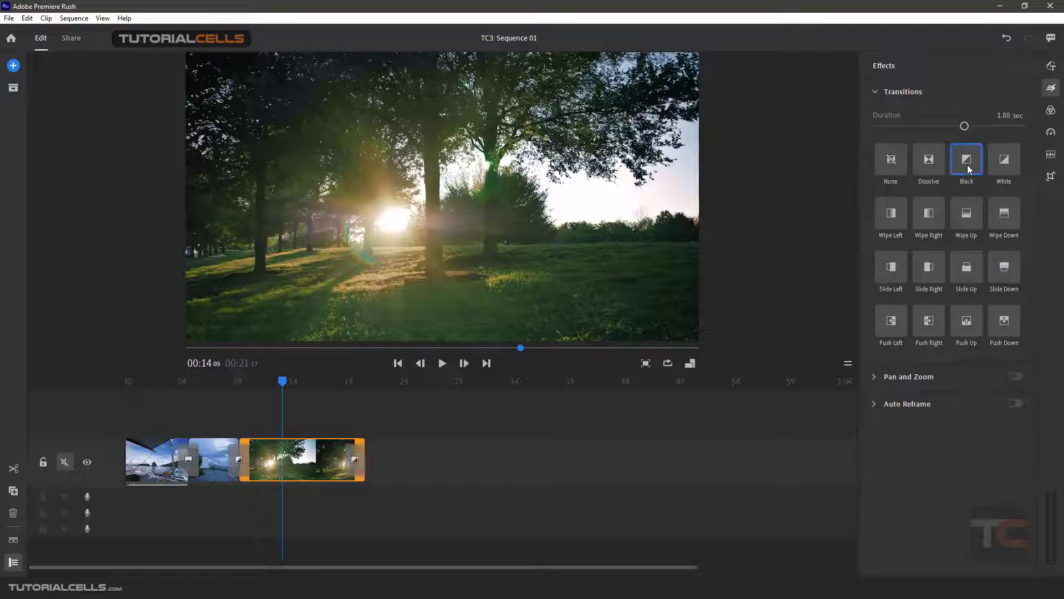
pyautogui.moveTo(282, 381); pyautogui.dragTo(261, 383)
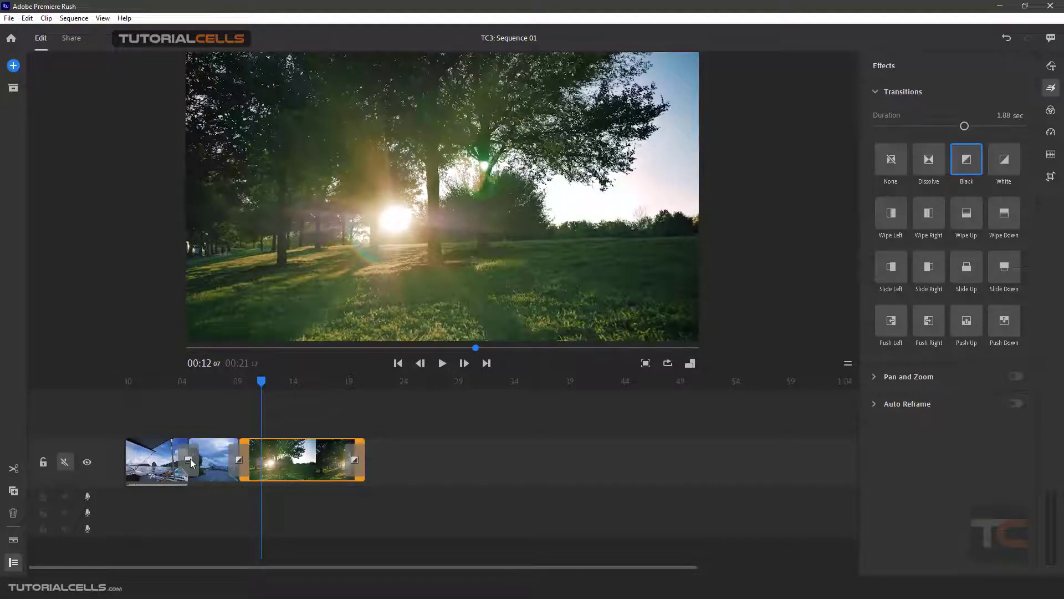
pyautogui.moveTo(261, 383); pyautogui.dragTo(178, 383)
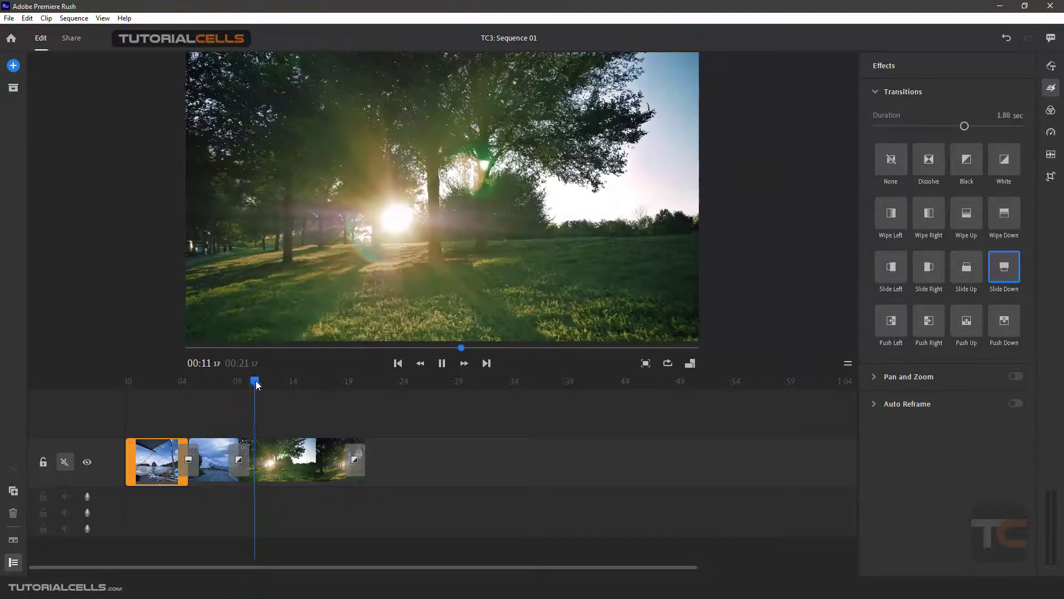
pyautogui.press('space')
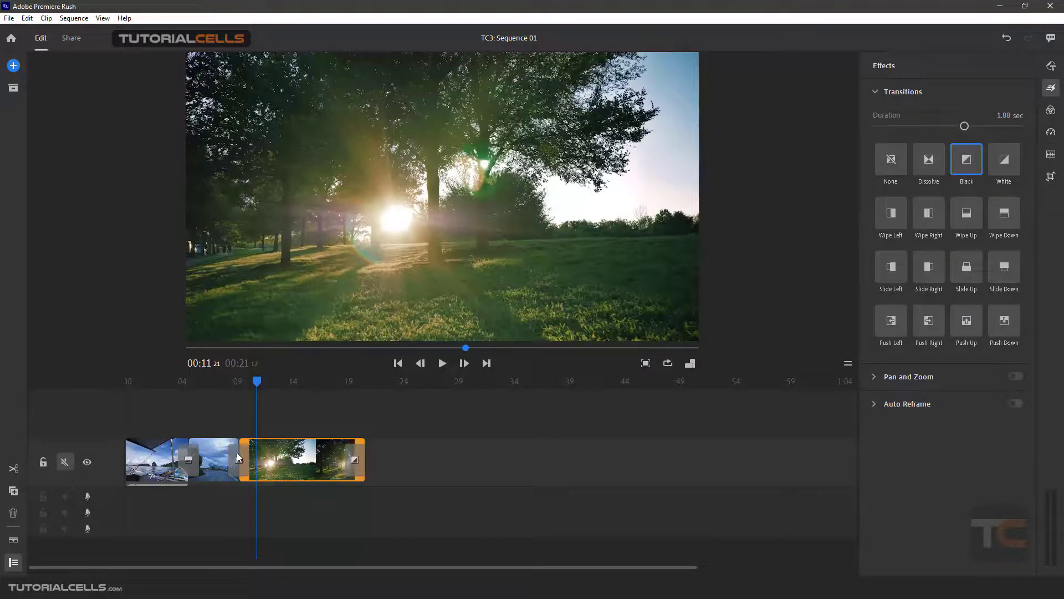
# - Remove the transitions from the park clip and the road clip by setting both to None
pyautogui.click(209, 449)
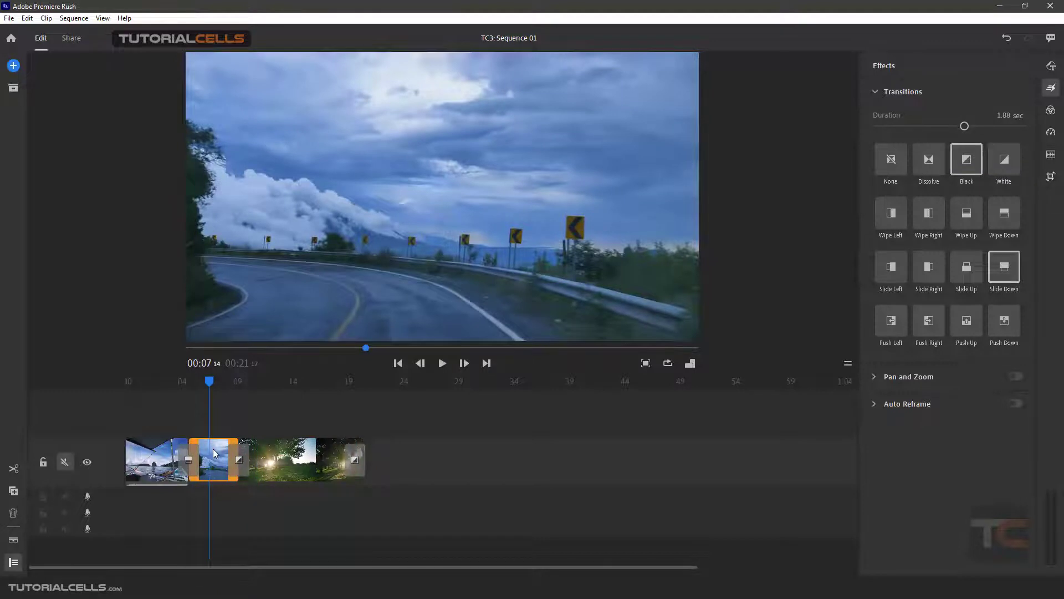
pyautogui.click(275, 462)
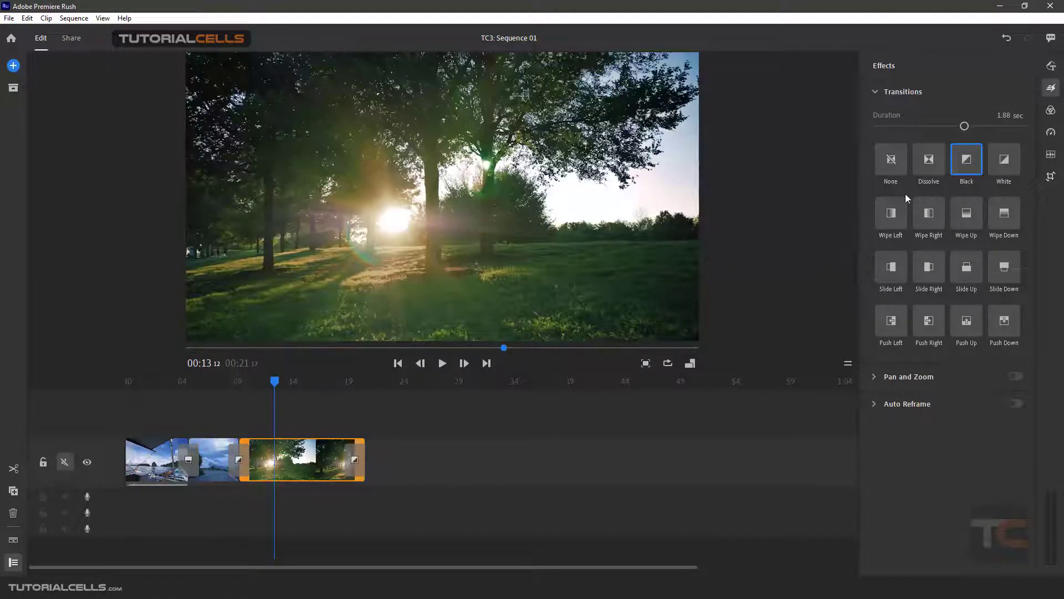
pyautogui.click(882, 173)
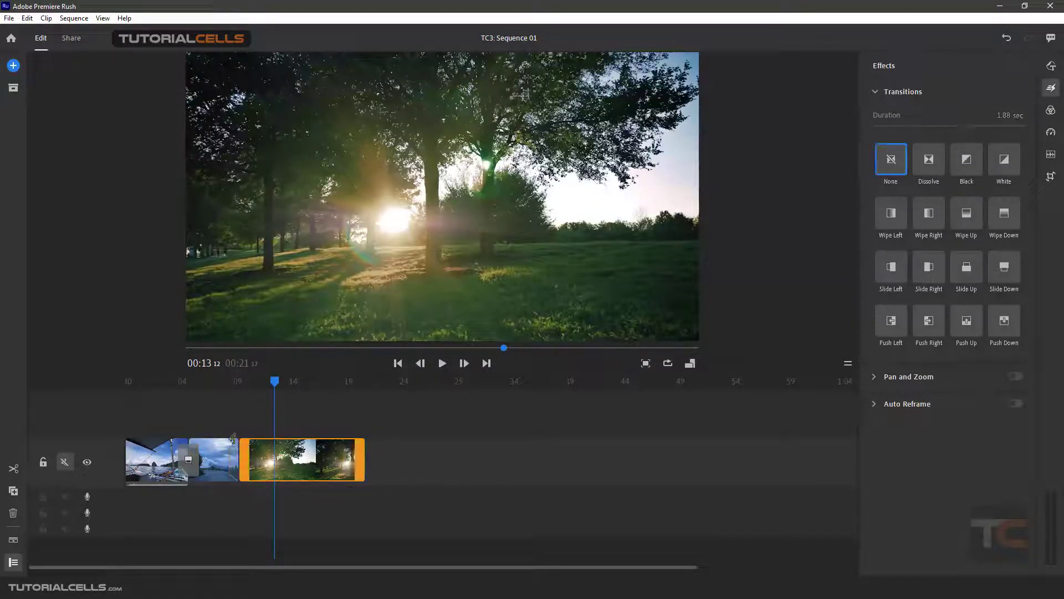
pyautogui.click(229, 451)
pyautogui.click(891, 163)
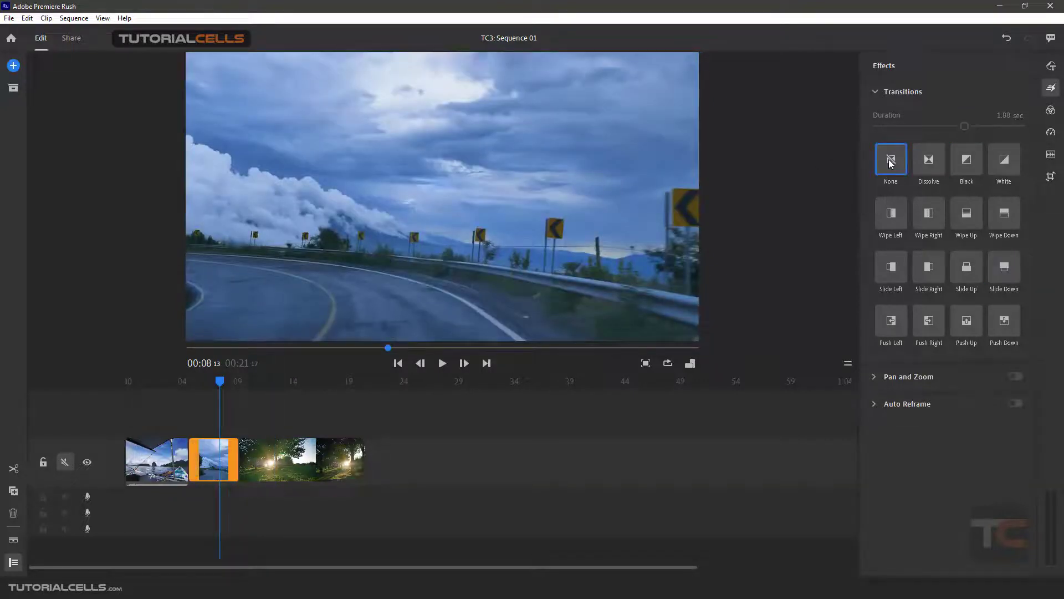
pyautogui.moveTo(222, 377); pyautogui.dragTo(216, 379)
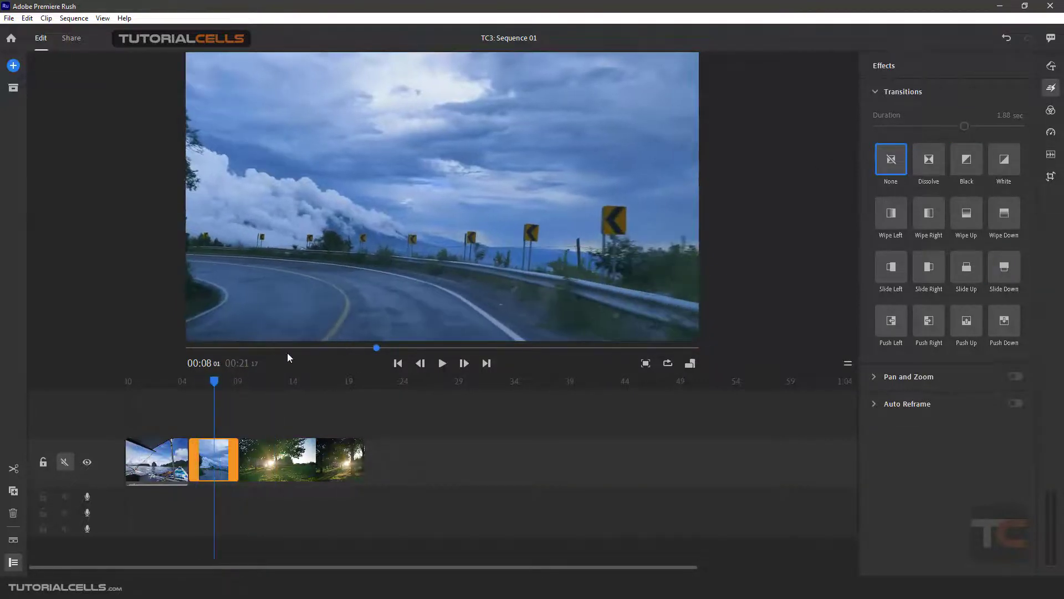